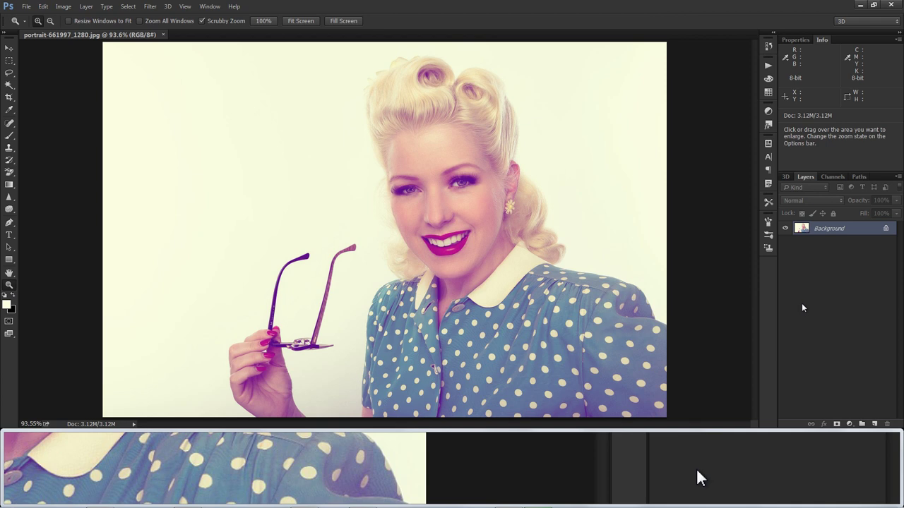
Open the new fill or adjustment layer menu at the bottom of the Layers panel.
left_click(849, 424)
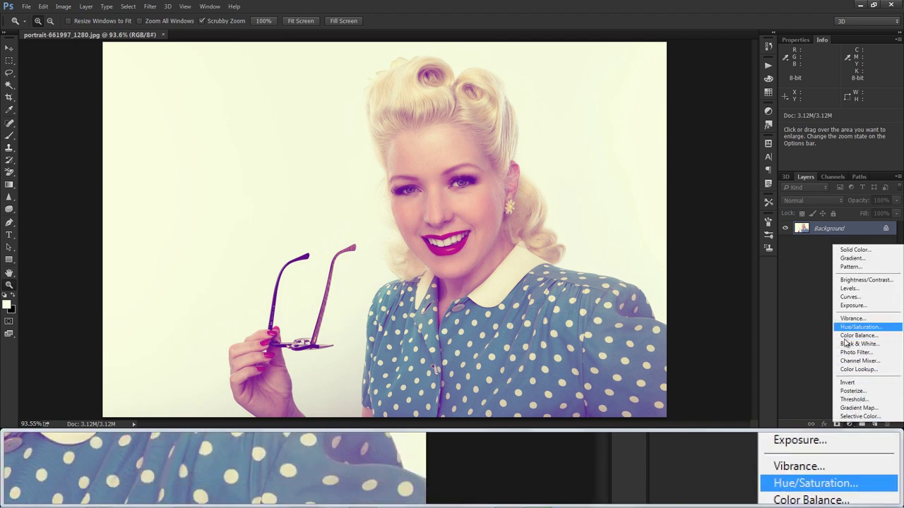
Add a Threshold adjustment layer and lower its level to 63.
left_click(854, 400)
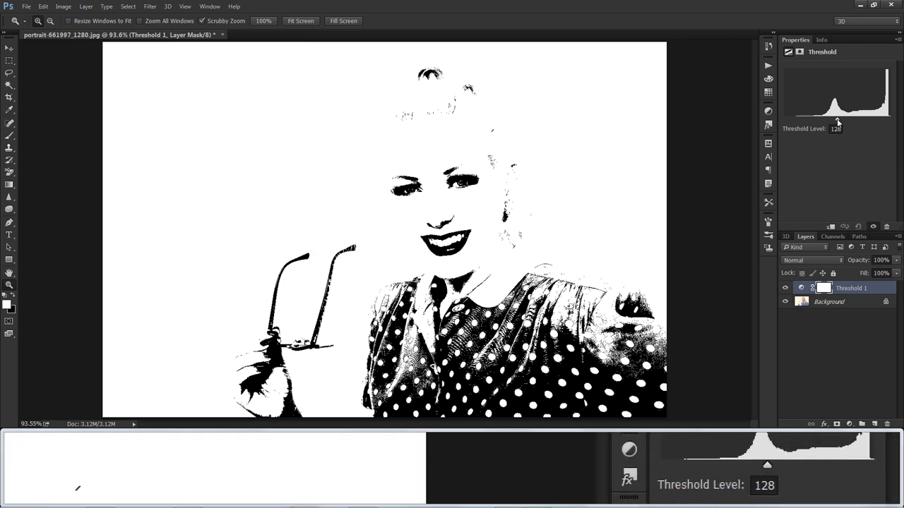
left_click_drag(837, 123, 810, 121)
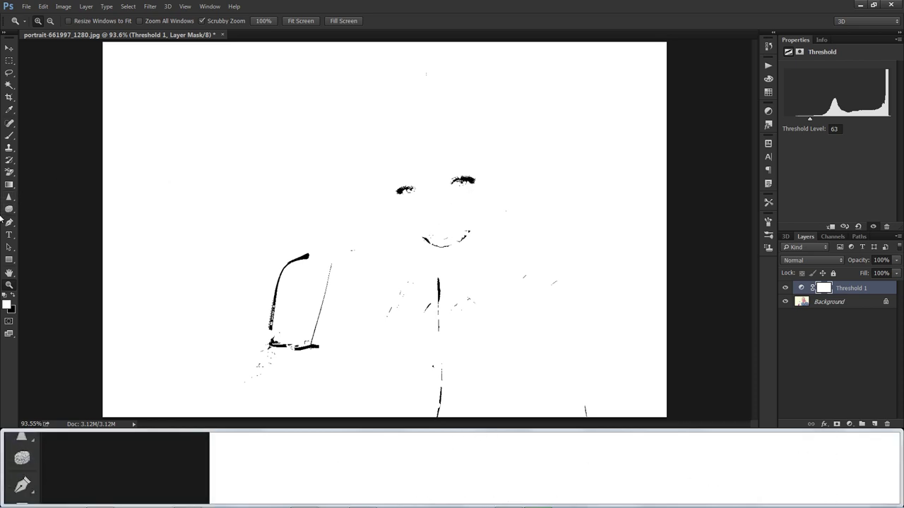
With the Color Sampler tool and Info panel, raise Threshold to 248 and mark the brightest background spot.
left_click(9, 110)
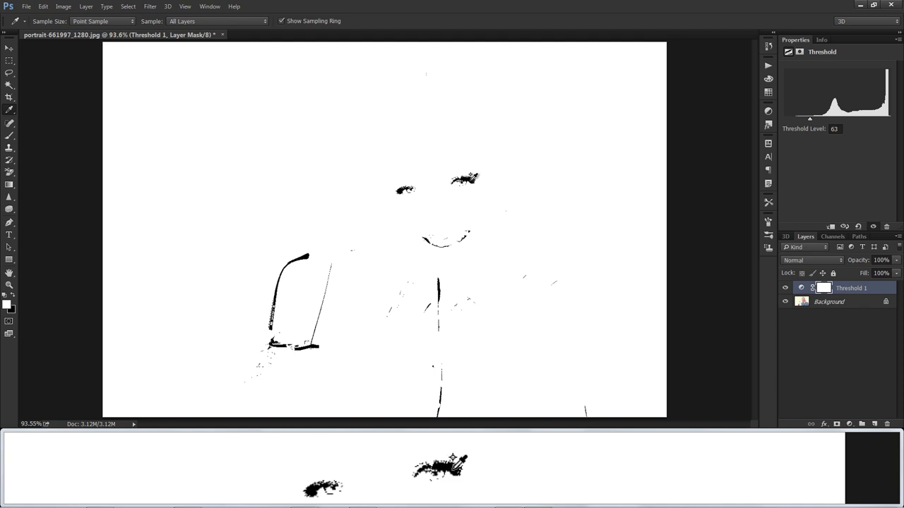
key("F8")
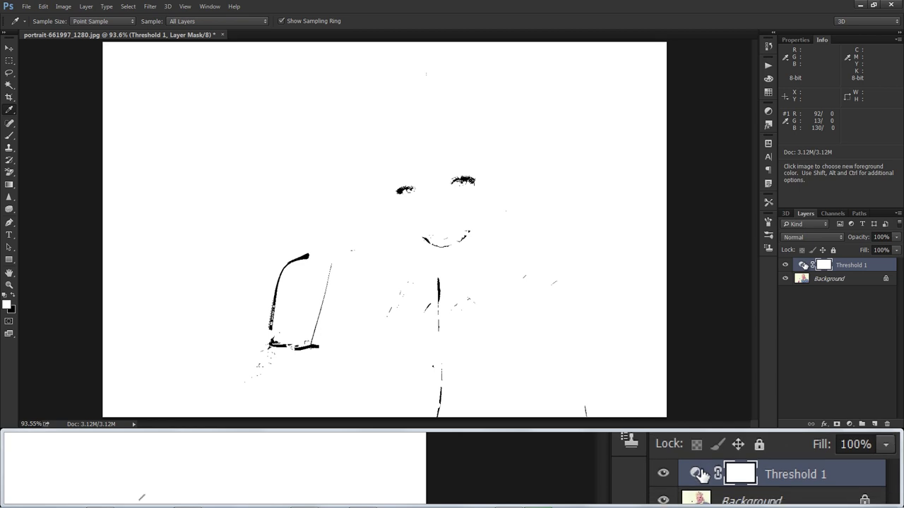
left_click(801, 264)
left_click_drag(812, 120, 889, 124)
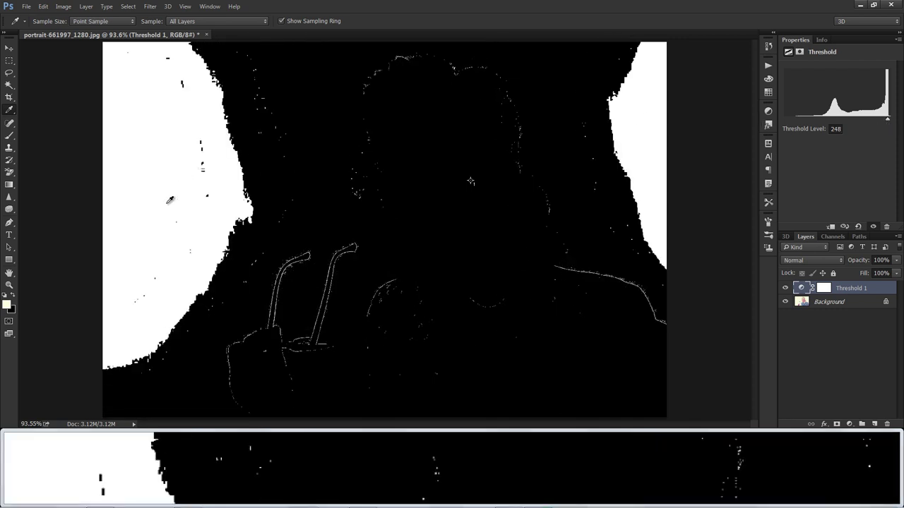
left_click(106, 220, "shift")
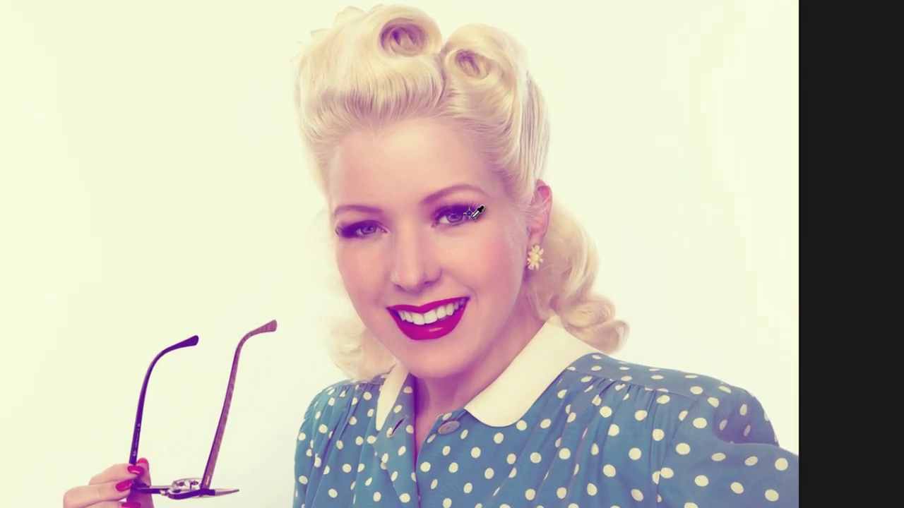
Place color samplers at the eye corner and on the left background.
left_click(471, 217)
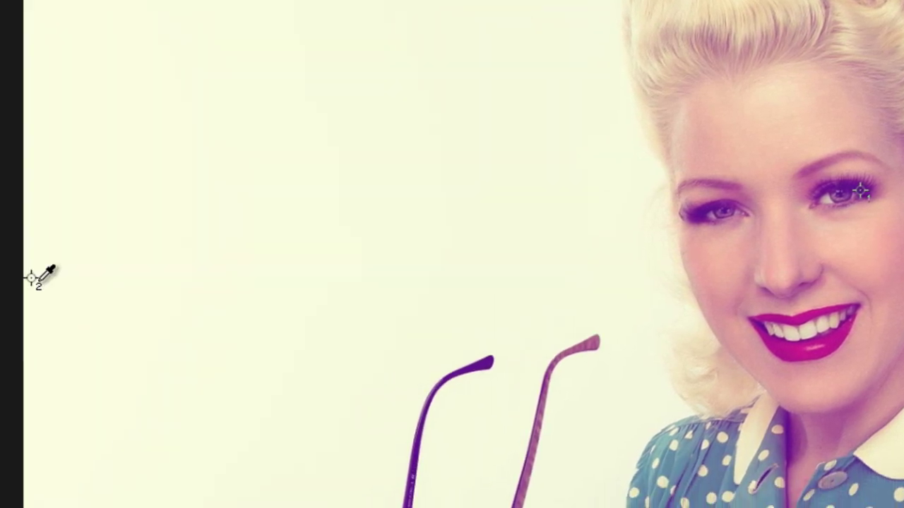
left_click(293, 245)
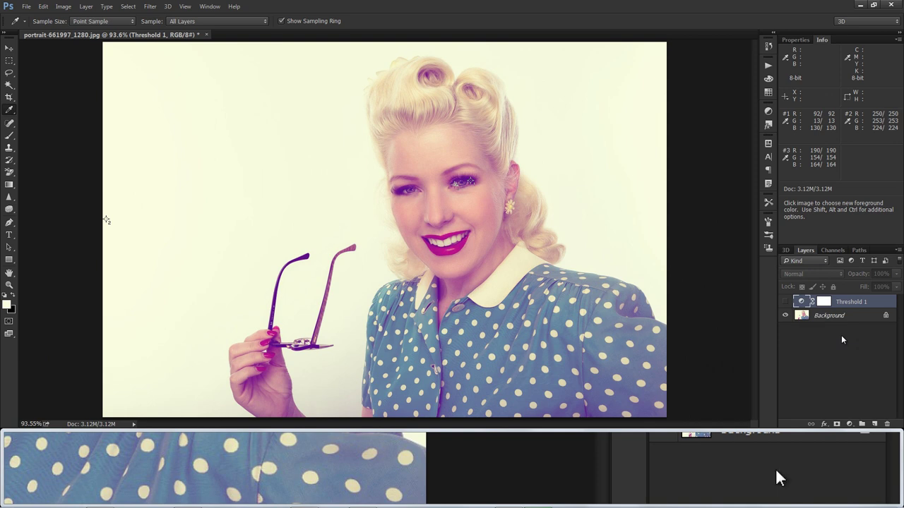
Add Layer 1 filled with 50% gray and set its blend mode to Difference.
left_click(875, 424)
key("ctrl+BackSpace")
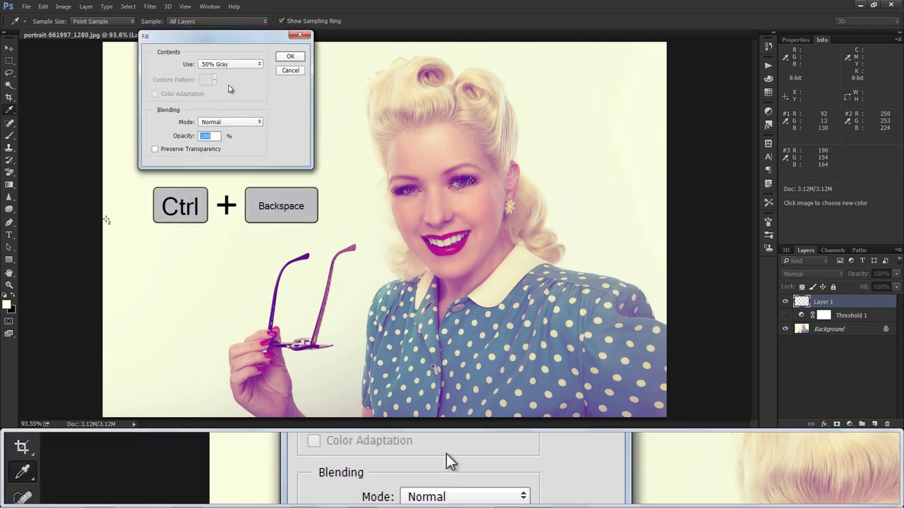
left_click(282, 60)
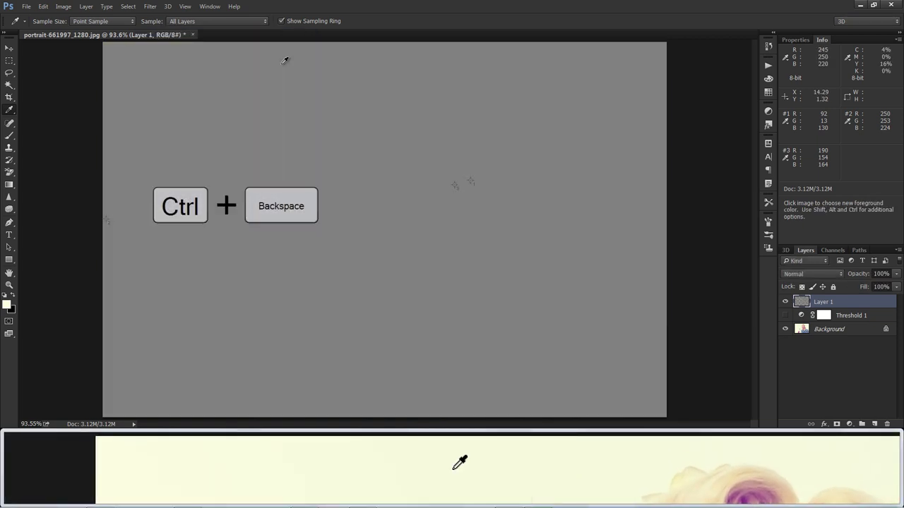
left_click(821, 275)
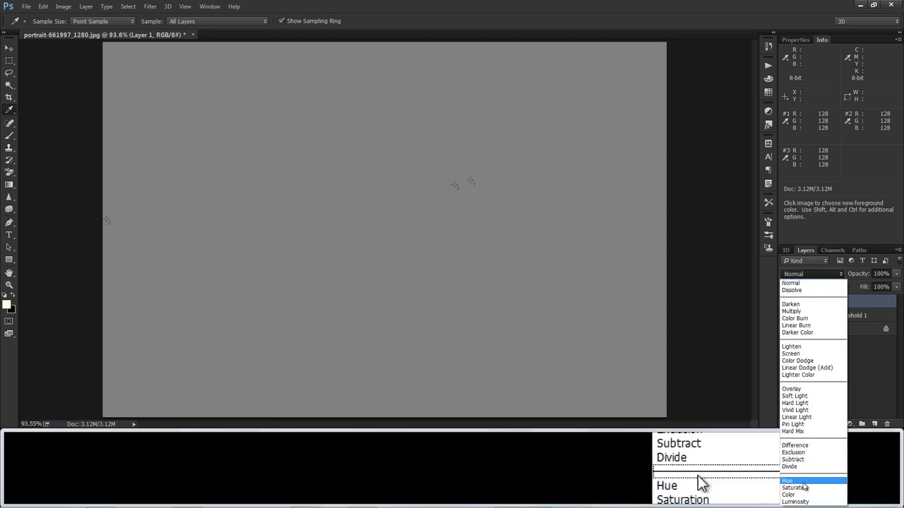
left_click(796, 447)
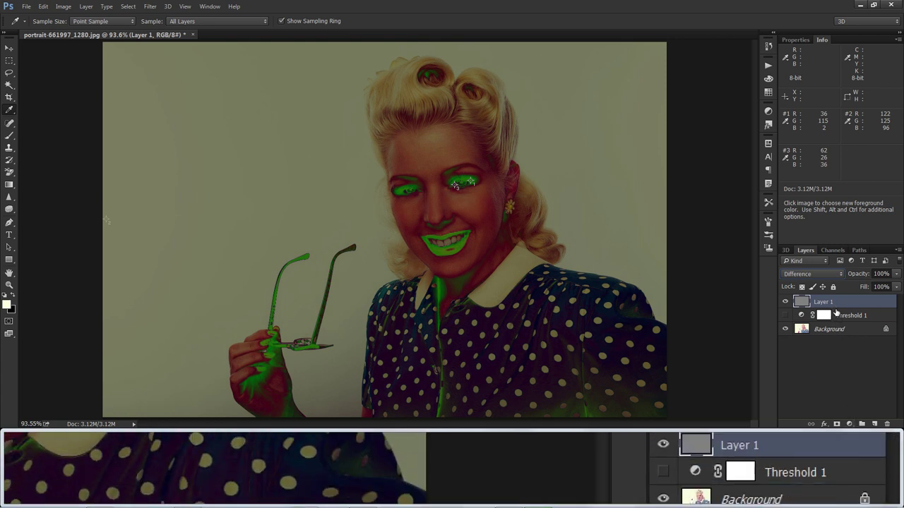
Add a Threshold 2 adjustment layer at level 12 and show the Info panel.
left_click(849, 426)
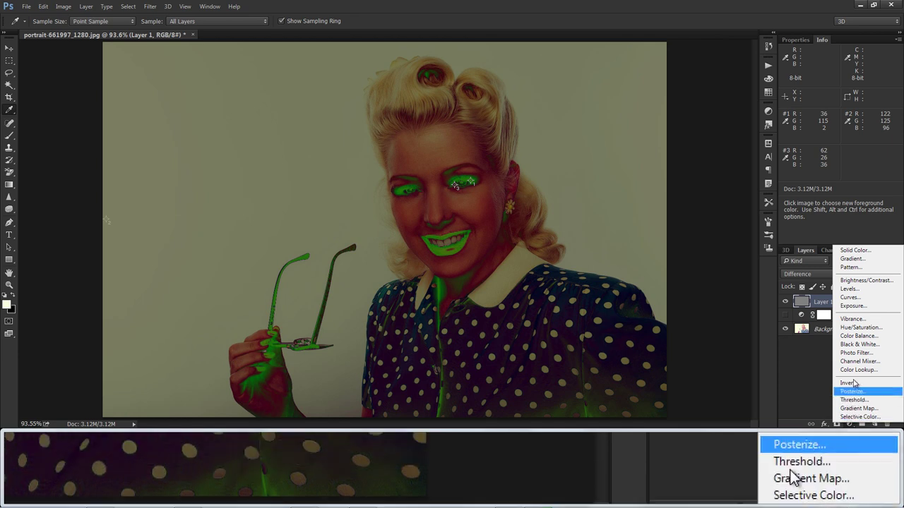
left_click(853, 399)
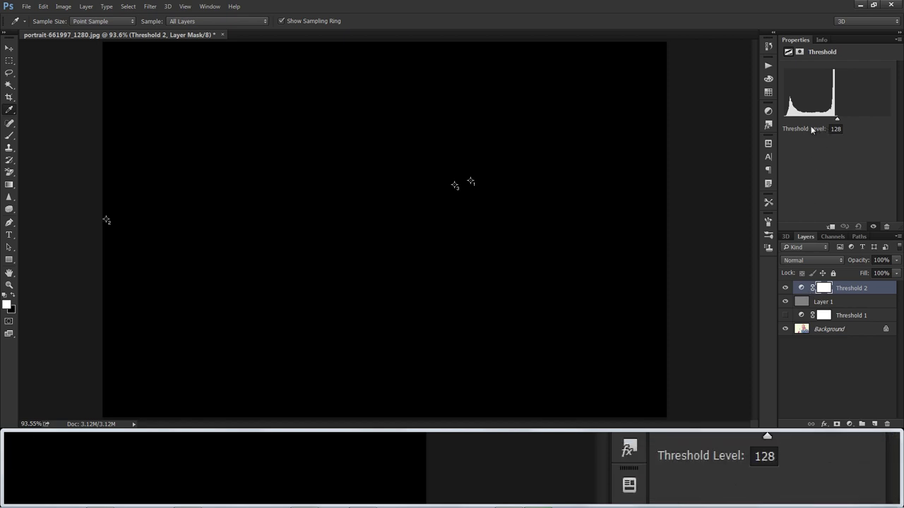
left_click_drag(835, 121, 789, 122)
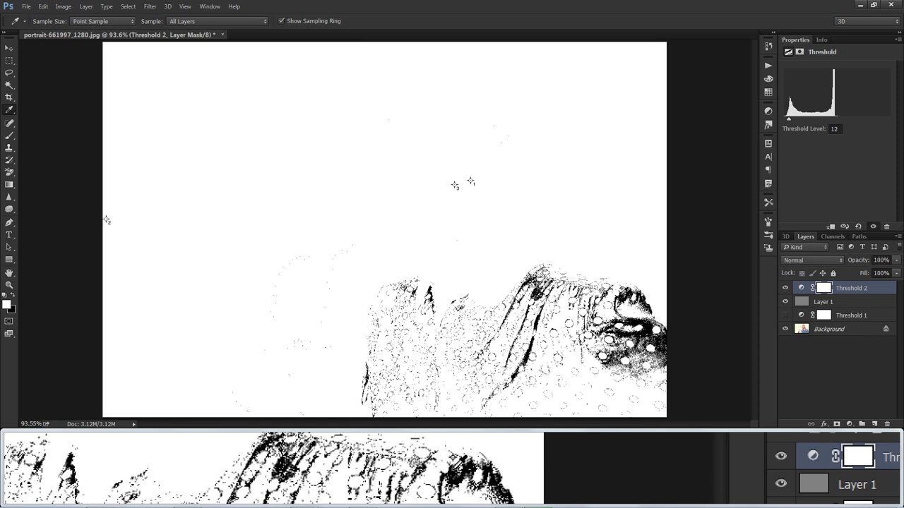
key("F8")
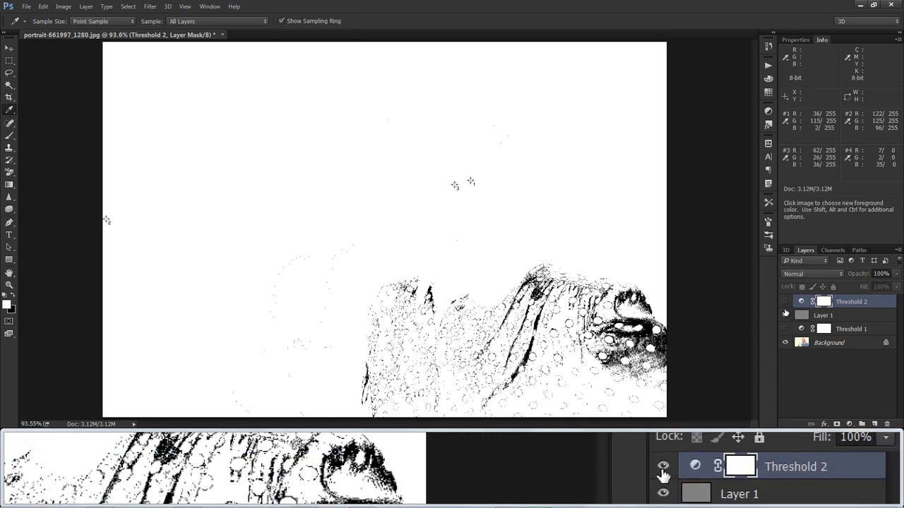
Delete Threshold 2, Layer 1 and Threshold 1, then add a Curves adjustment layer.
left_click(785, 304)
left_click(785, 316)
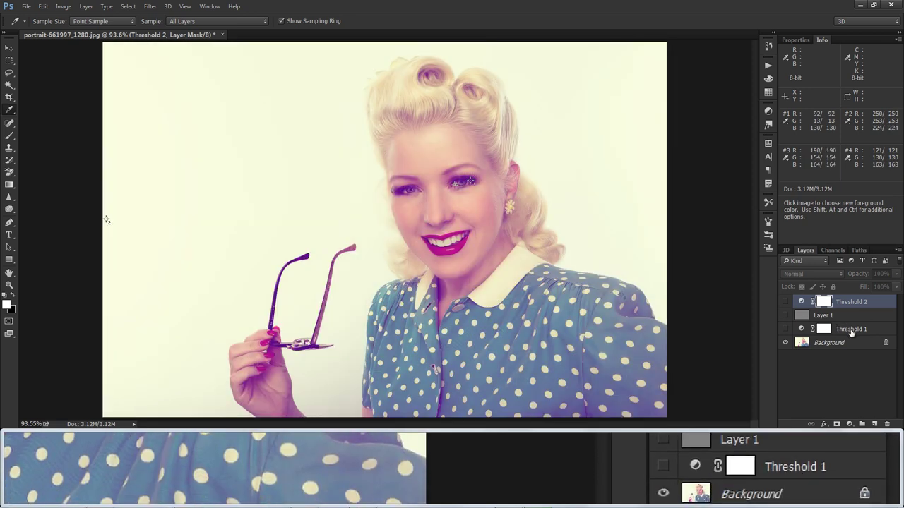
left_click(851, 331, "shift")
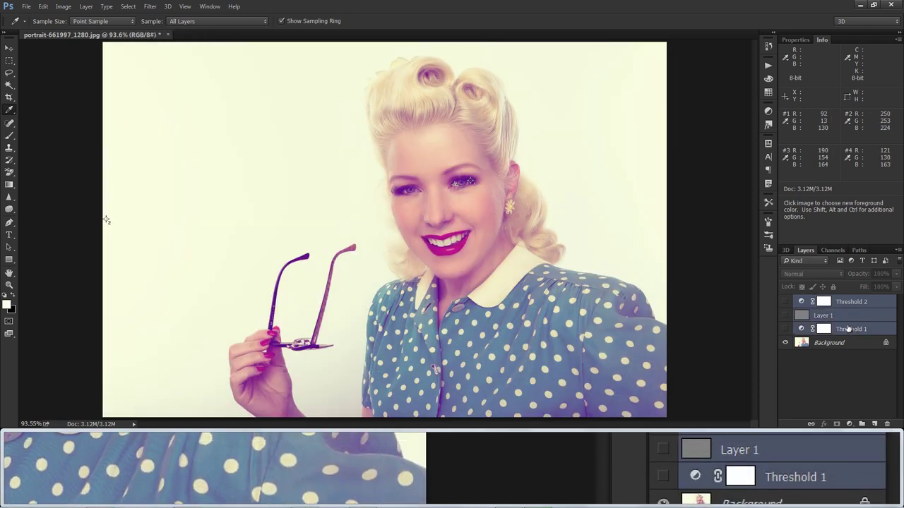
left_click(887, 424)
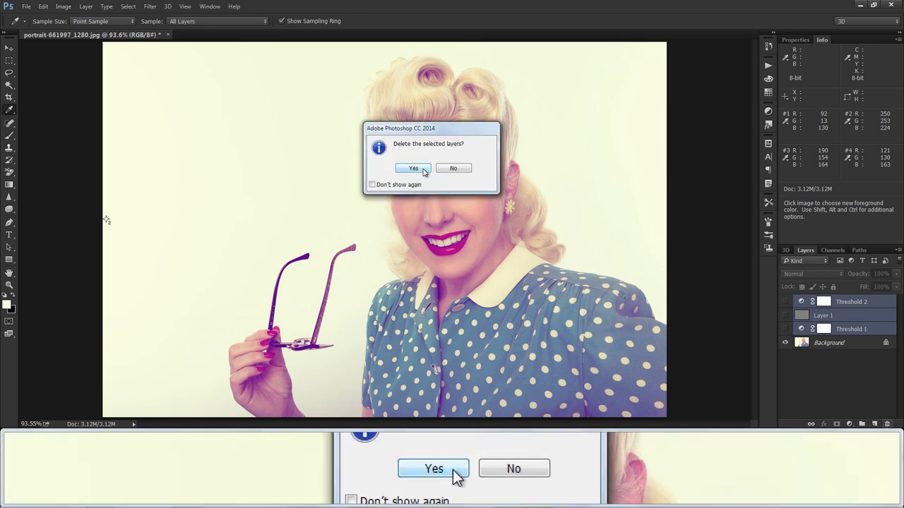
left_click(423, 170)
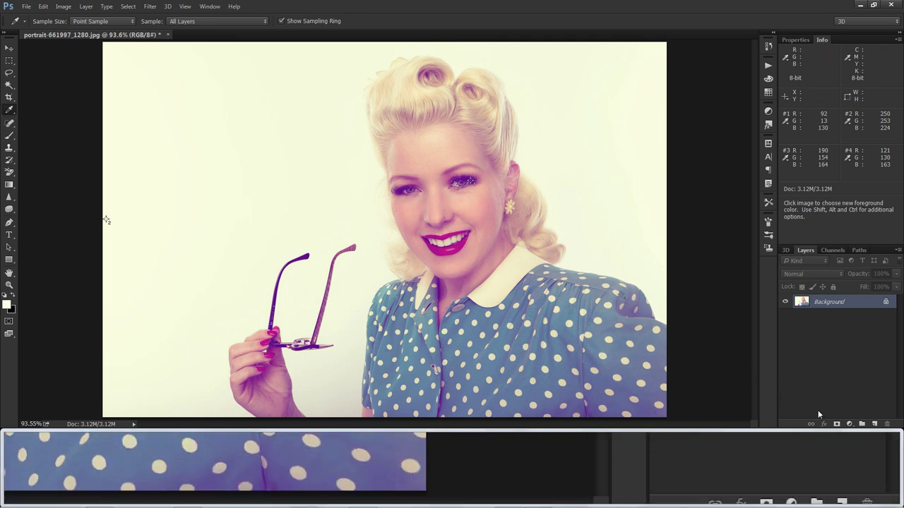
left_click(849, 424)
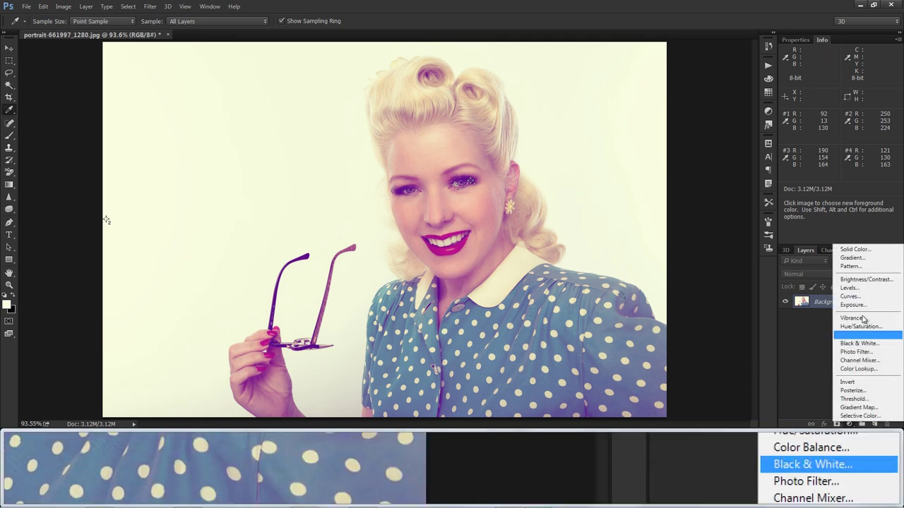
left_click(850, 298)
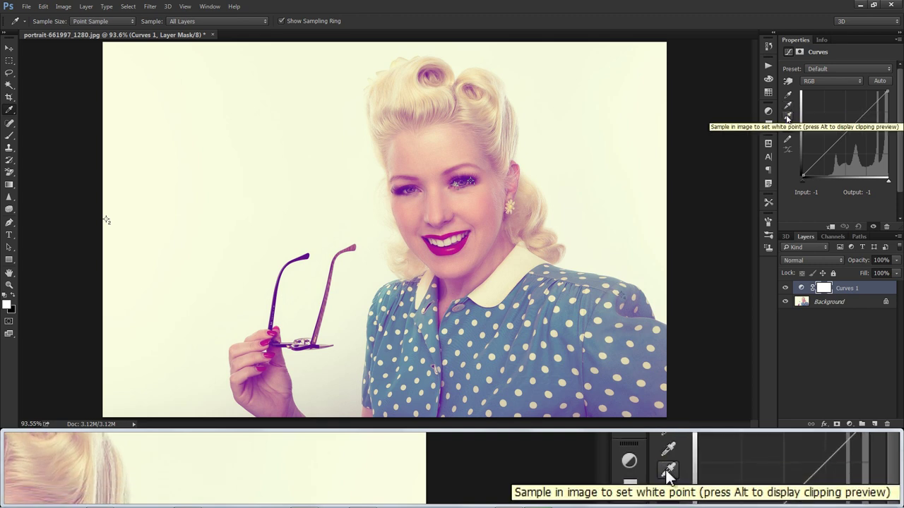
Set the Curves black point on the eye, gray on the dress, white on the background, then select Background.
left_click(788, 93)
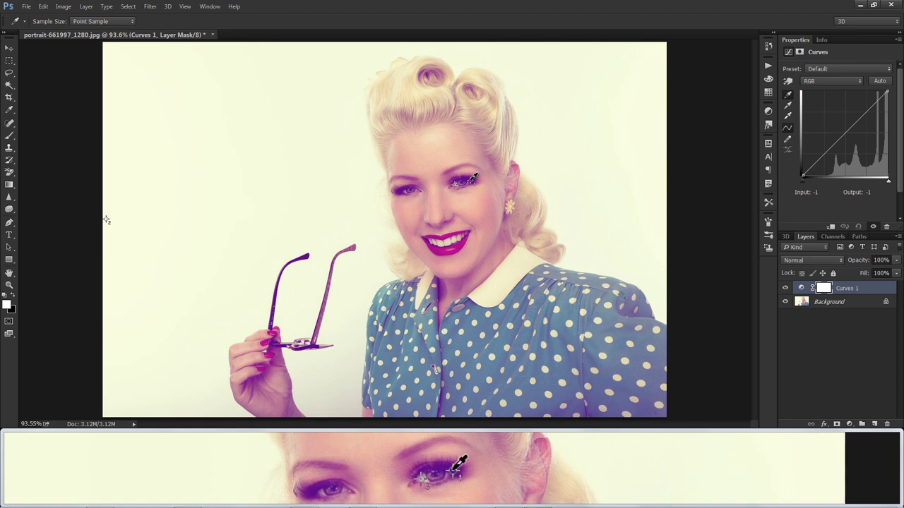
left_click(471, 183)
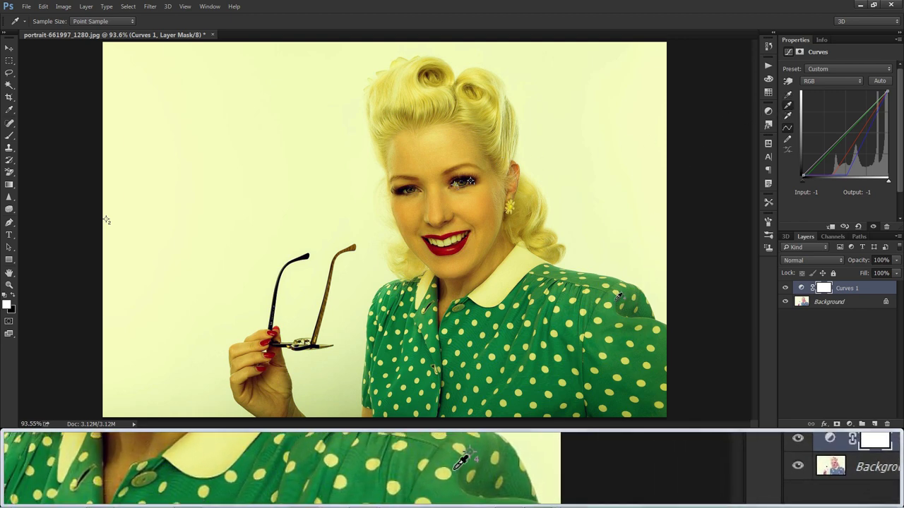
left_click(620, 296)
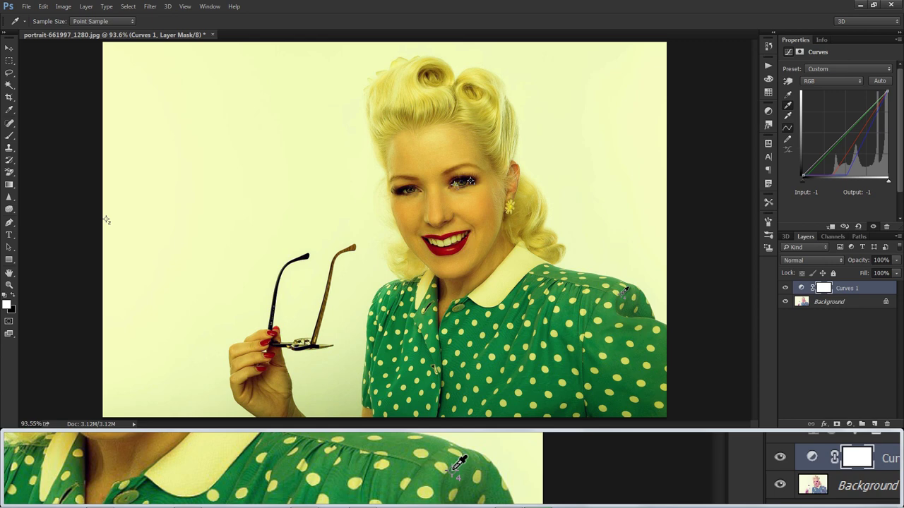
left_click(622, 294)
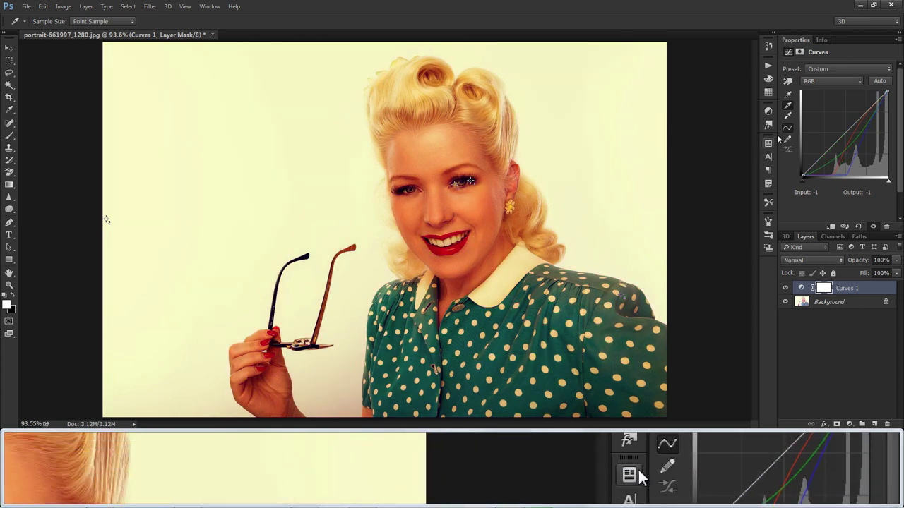
left_click(787, 117)
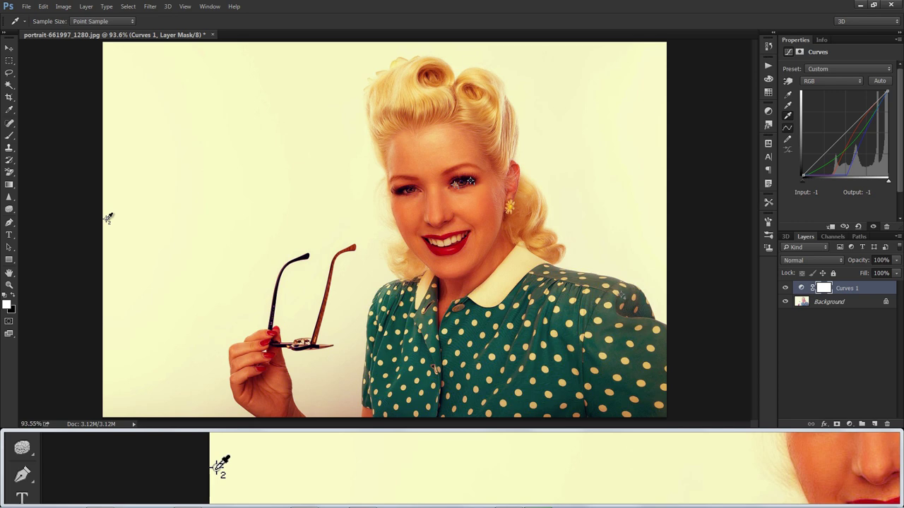
left_click(106, 221)
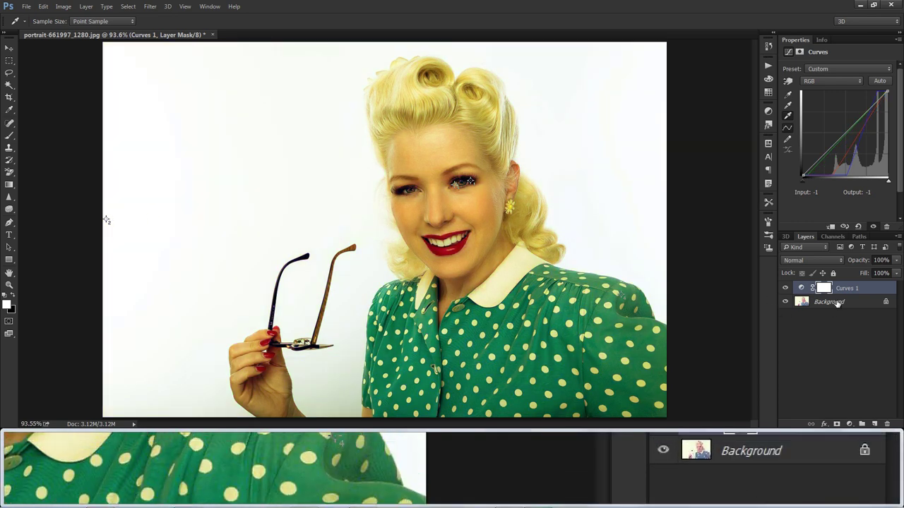
left_click(836, 302)
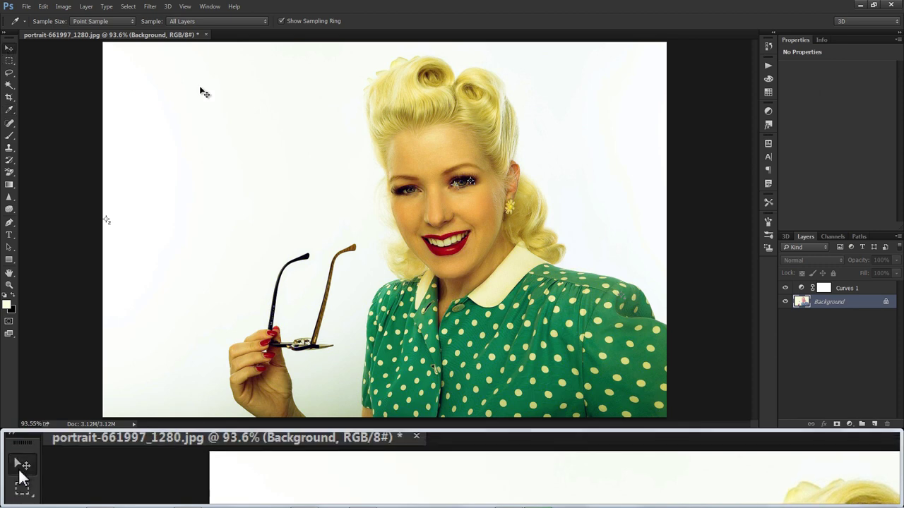
key("v")
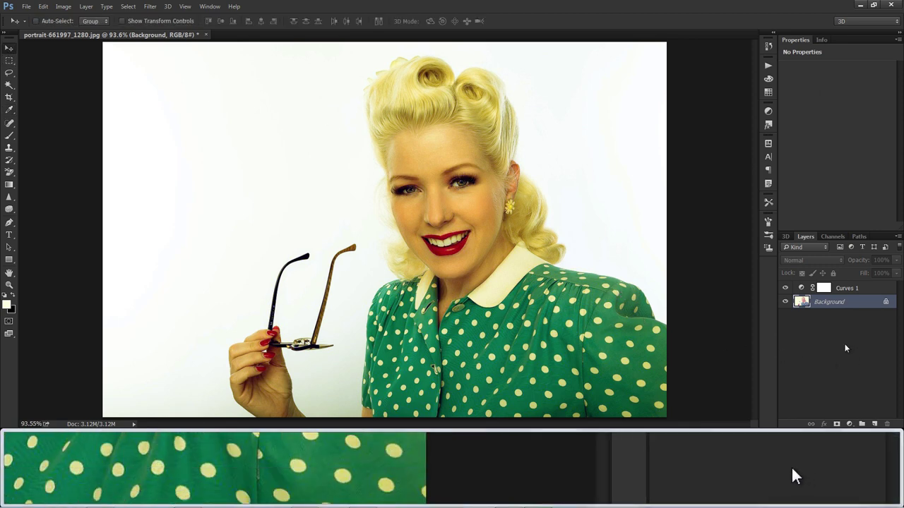
left_click(784, 288)
left_click(784, 288)
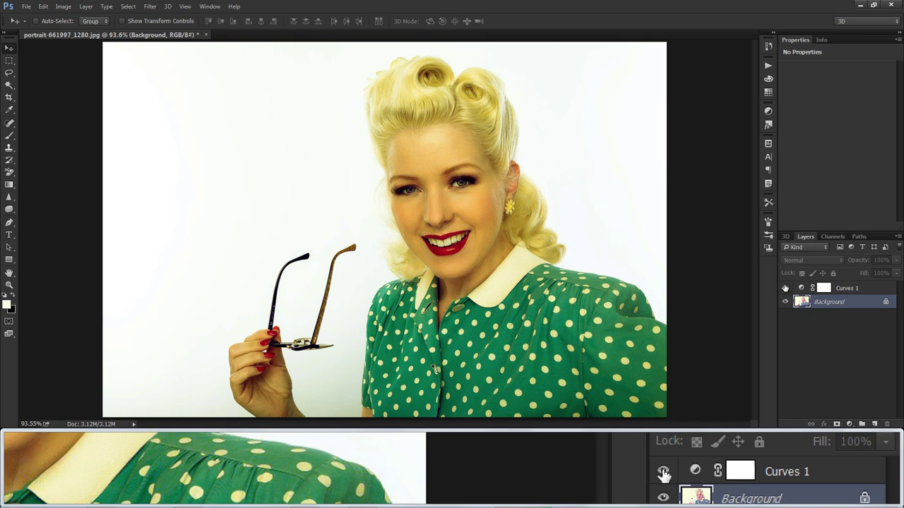